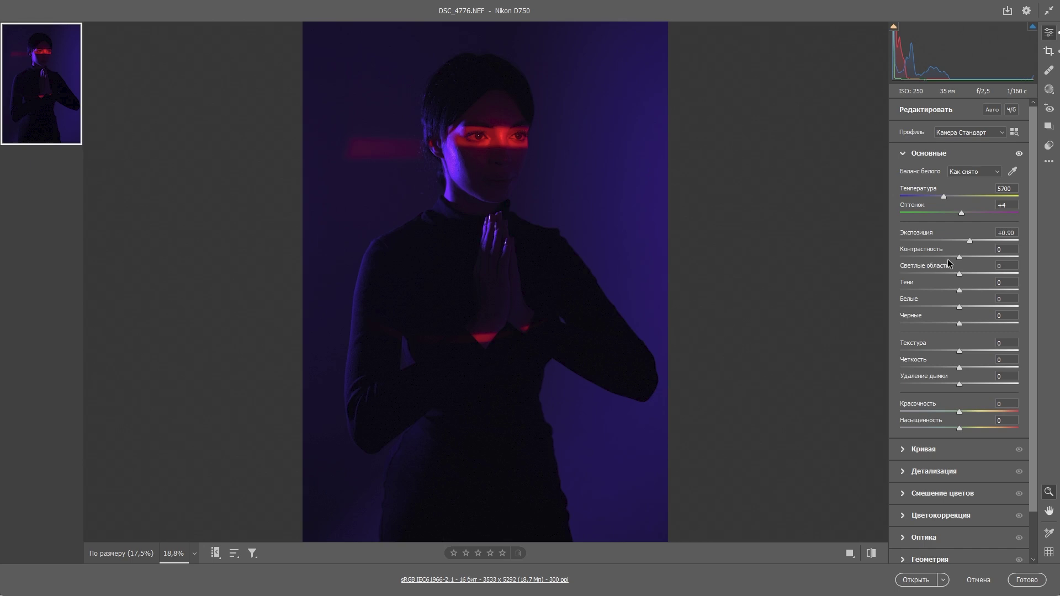
# Try contrast +12, highlights +33, shadows -13 and whites +7 on the photo, and reset the tone settings.
pyautogui.moveTo(959, 258); pyautogui.dragTo(966, 307)
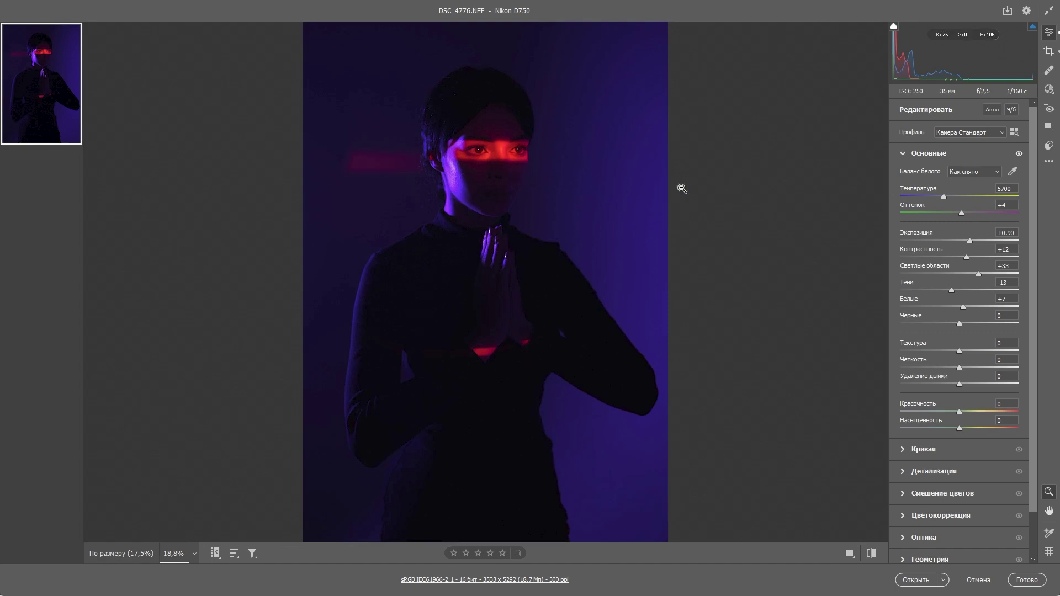
pyautogui.press('p')
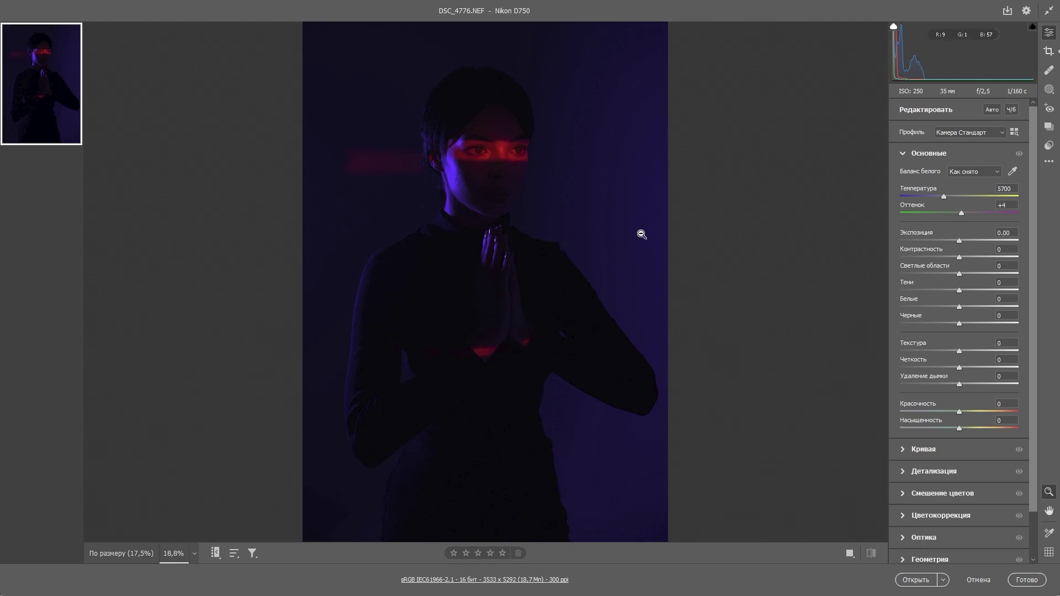
# Set the photo's exposure to +0.95, contrast to -21, shadows to +12, whites to +21 and blacks to +27.
pyautogui.scroll(1, 504, 209)
pyautogui.moveTo(959, 241); pyautogui.dragTo(975, 323)
pyautogui.scroll(6, 381, 189)
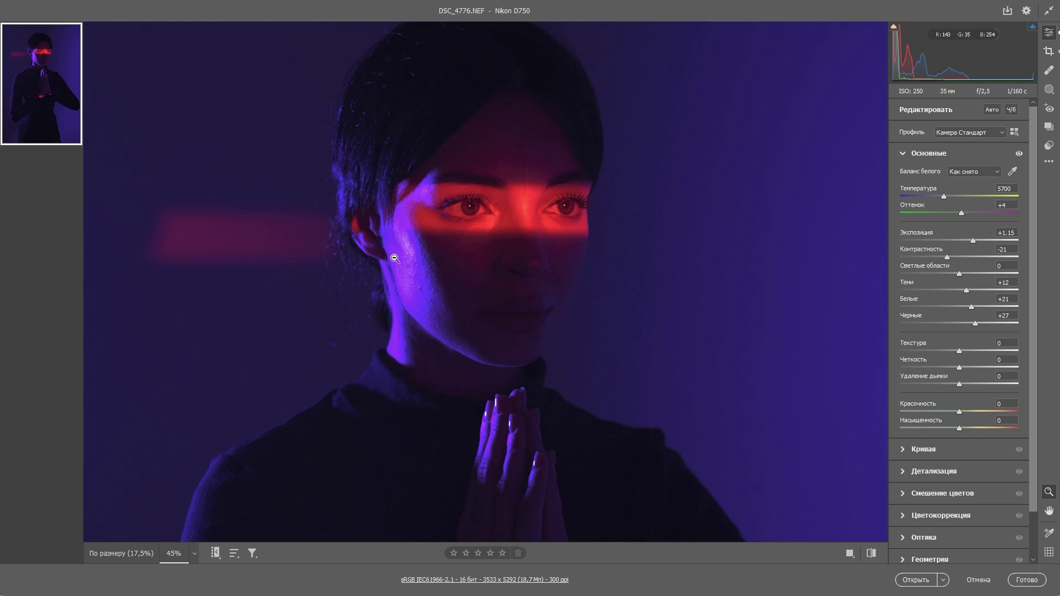
pyautogui.keyDown('alt'); pyautogui.click(454, 245); pyautogui.keyUp('alt')
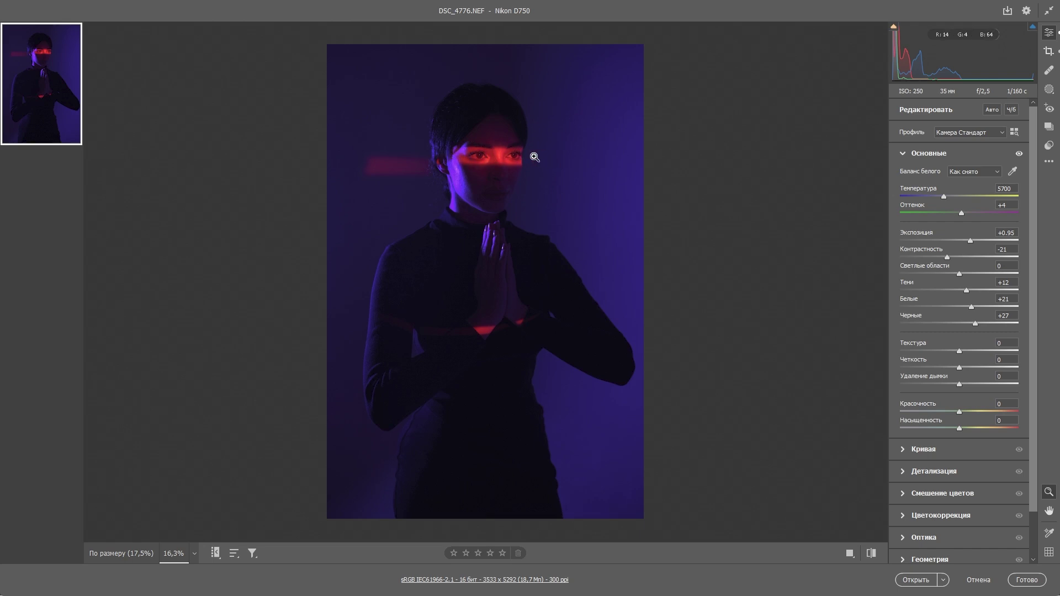
pyautogui.press('m')
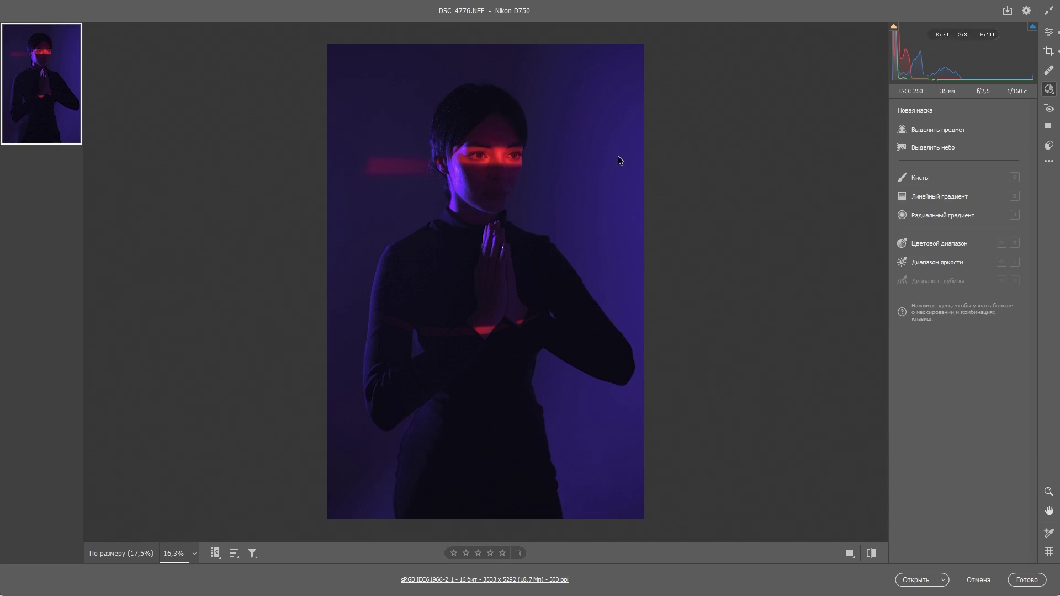
pyautogui.press('k')
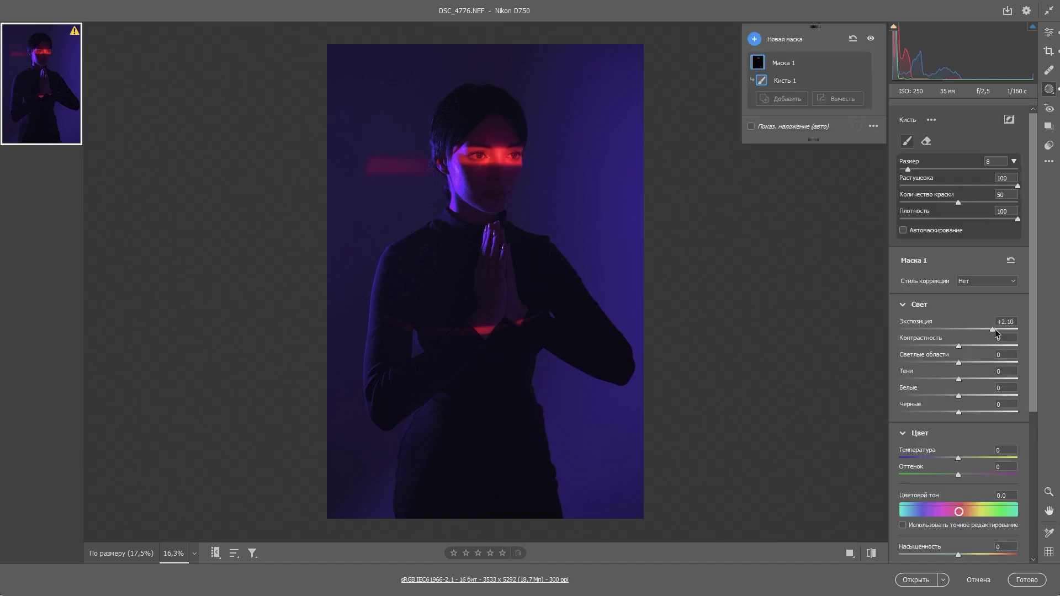
pyautogui.moveTo(987, 330)
pyautogui.mouseDown()
pyautogui.moveTo(972, 329)
pyautogui.moveTo(987, 348)
pyautogui.moveTo(957, 346)
pyautogui.moveTo(966, 380)
pyautogui.mouseUp()
pyautogui.press('alt')
pyautogui.press(']')
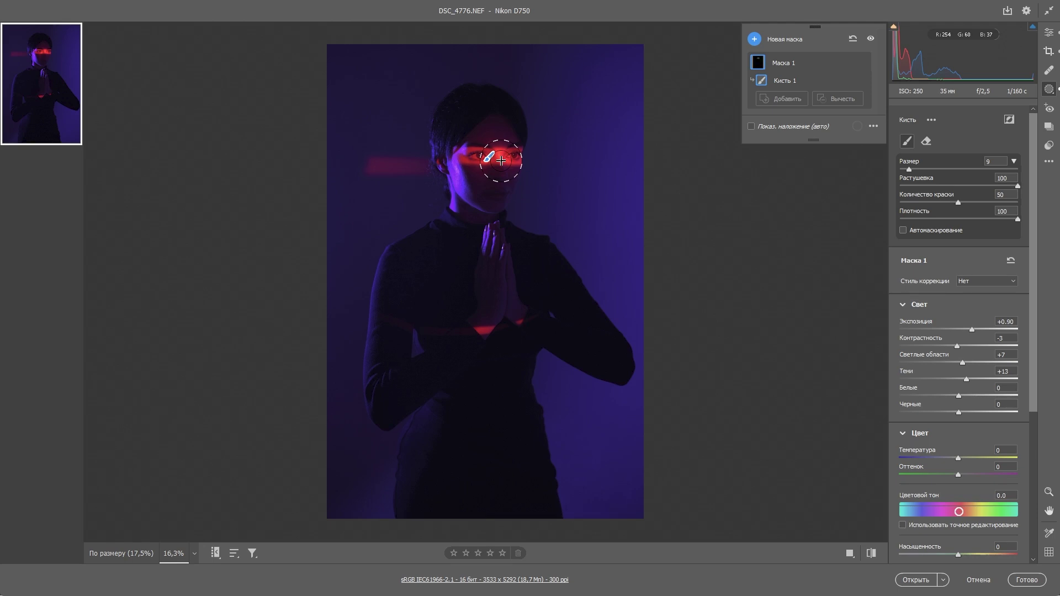
pyautogui.press('e')
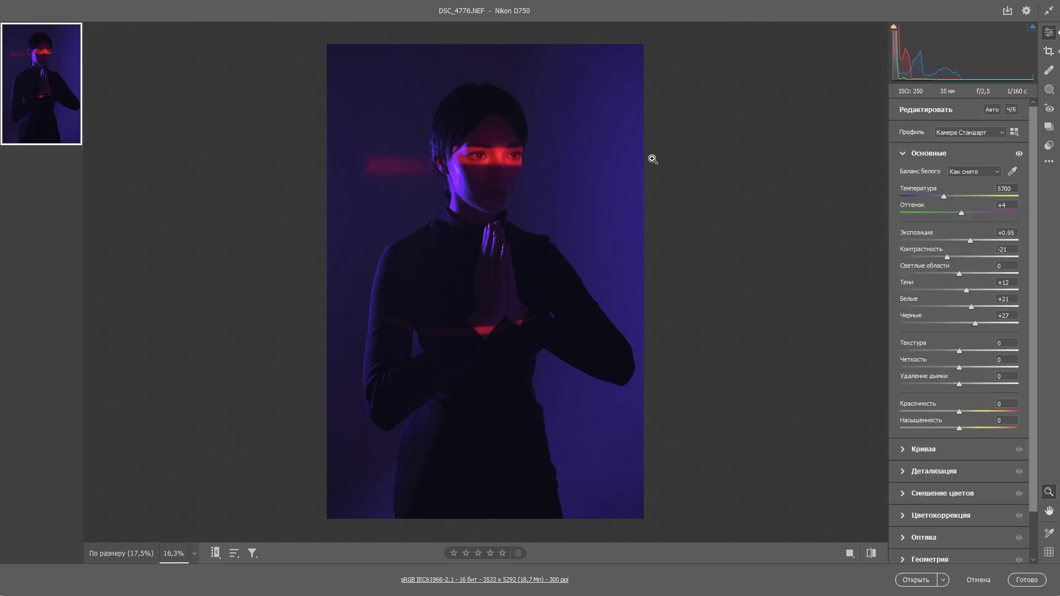
# Refine the exposure to +0.80, shadows to +18 and whites to +20, and open the photo as a smart object in Photoshop.
pyautogui.click(493, 141)
pyautogui.keyDown('alt'); pyautogui.click(494, 142); pyautogui.keyUp('alt')
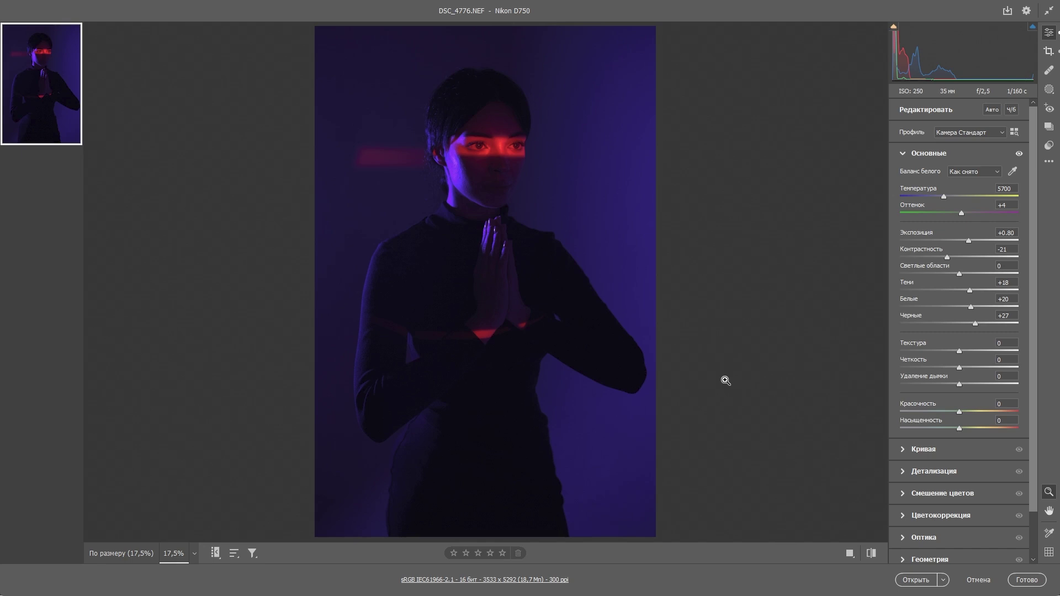
pyautogui.press('shift')
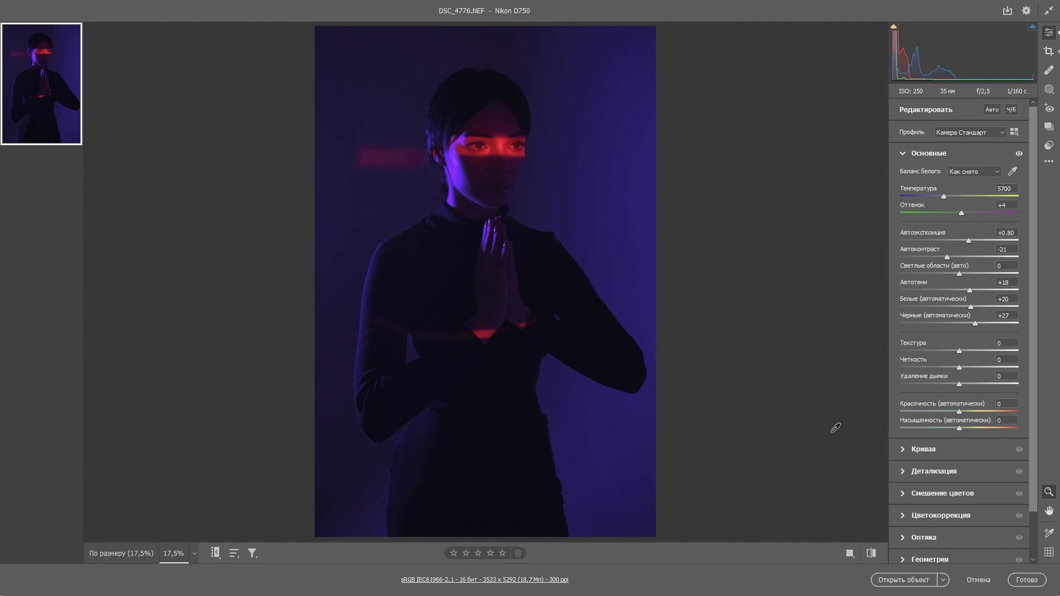
pyautogui.keyDown('shift'); pyautogui.click(904, 580); pyautogui.keyUp('shift')
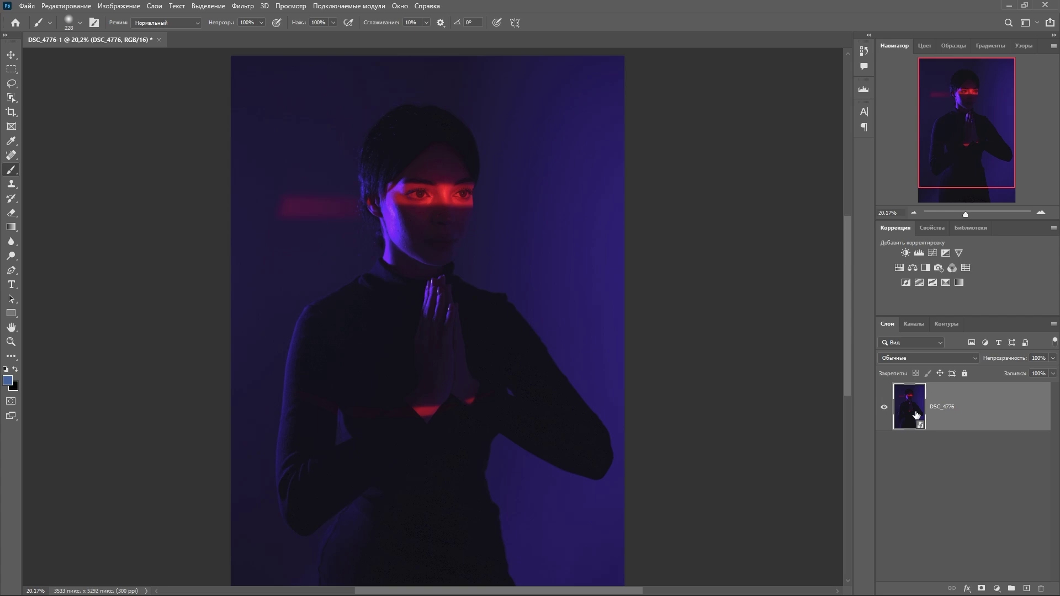
# Review the smart object layer's raw settings, return to the document and inspect the lighting on the face.
pyautogui.doubleClick(916, 415)
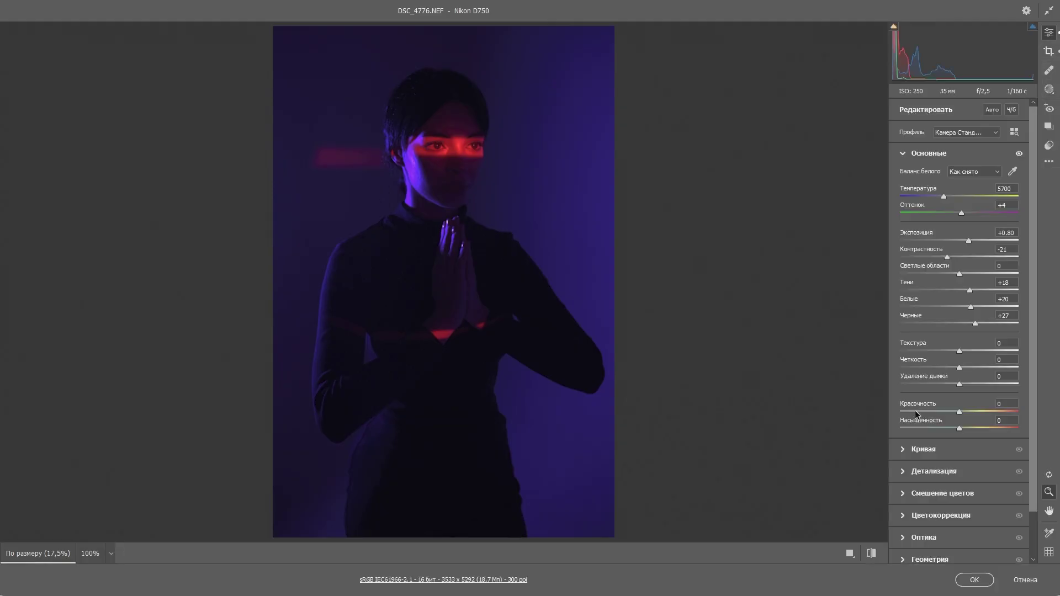
pyautogui.moveTo(969, 290); pyautogui.dragTo(971, 293)
pyautogui.click(975, 580)
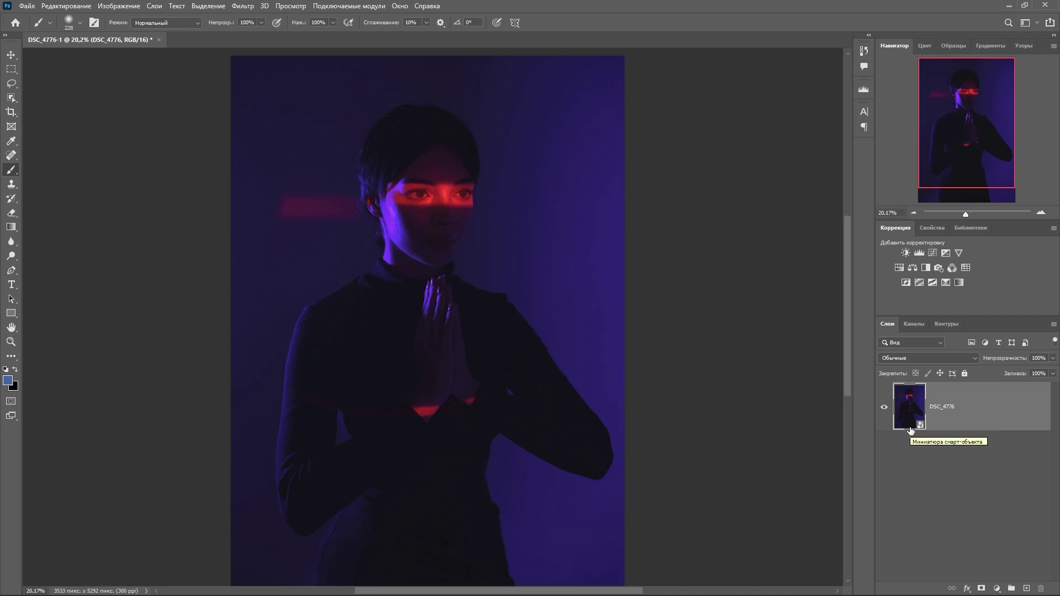
pyautogui.scroll(3, 409, 183)
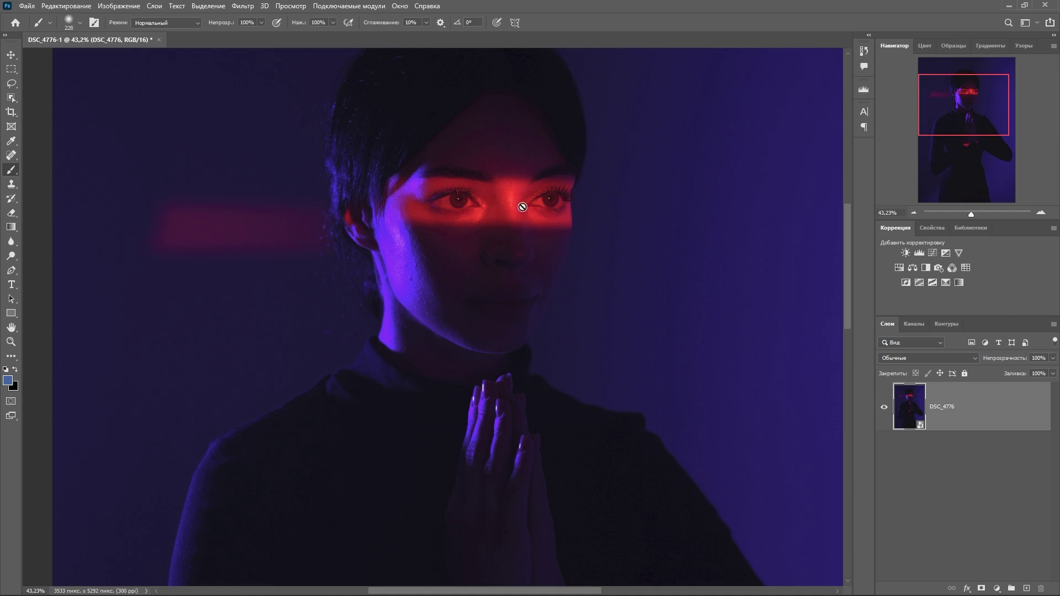
pyautogui.scroll(-3, 522, 207)
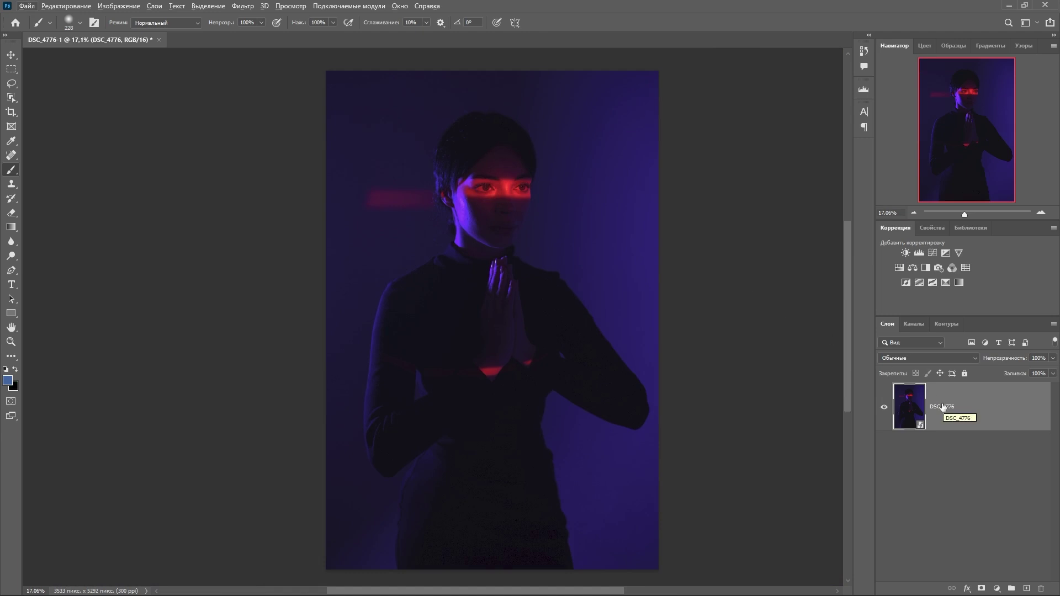
# Create an independent smart object copy of the photo layer and darken it with exposure -0.90, contrast -15, shadows -46 and whites -28.
pyautogui.rightClick(942, 407)
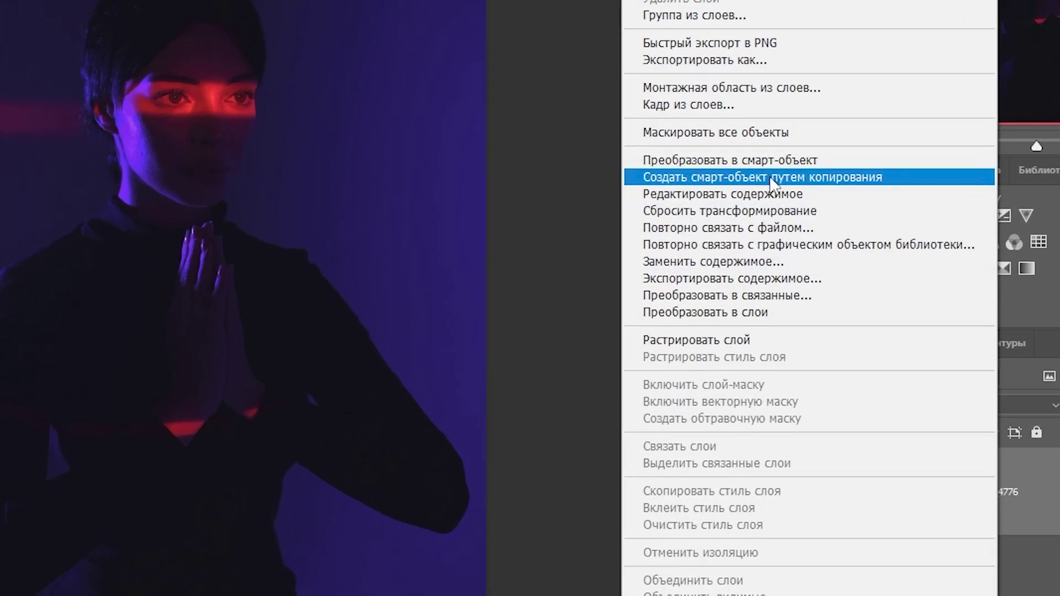
pyautogui.click(772, 178)
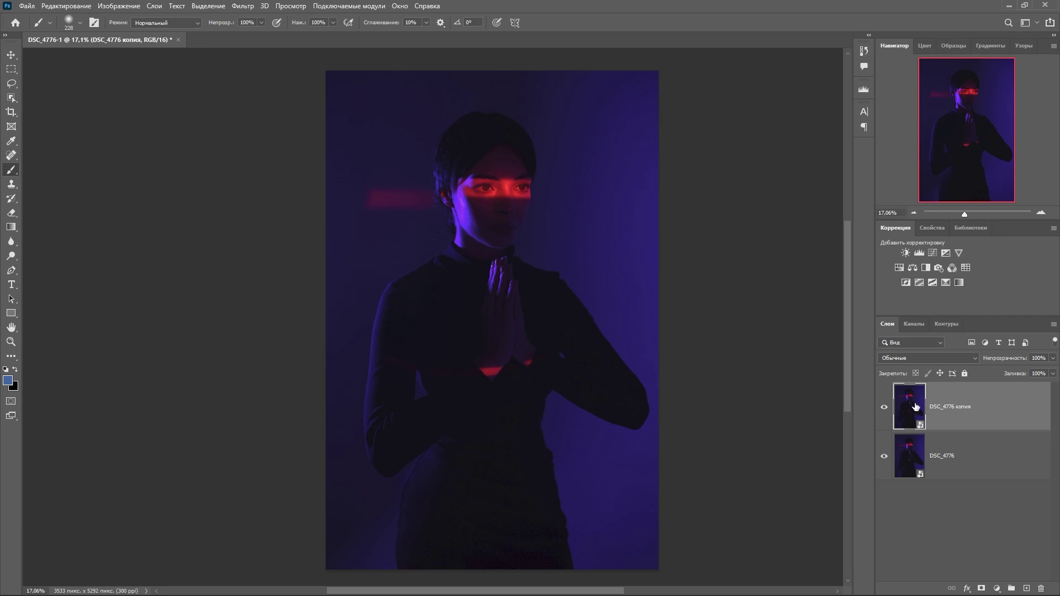
pyautogui.doubleClick(915, 405)
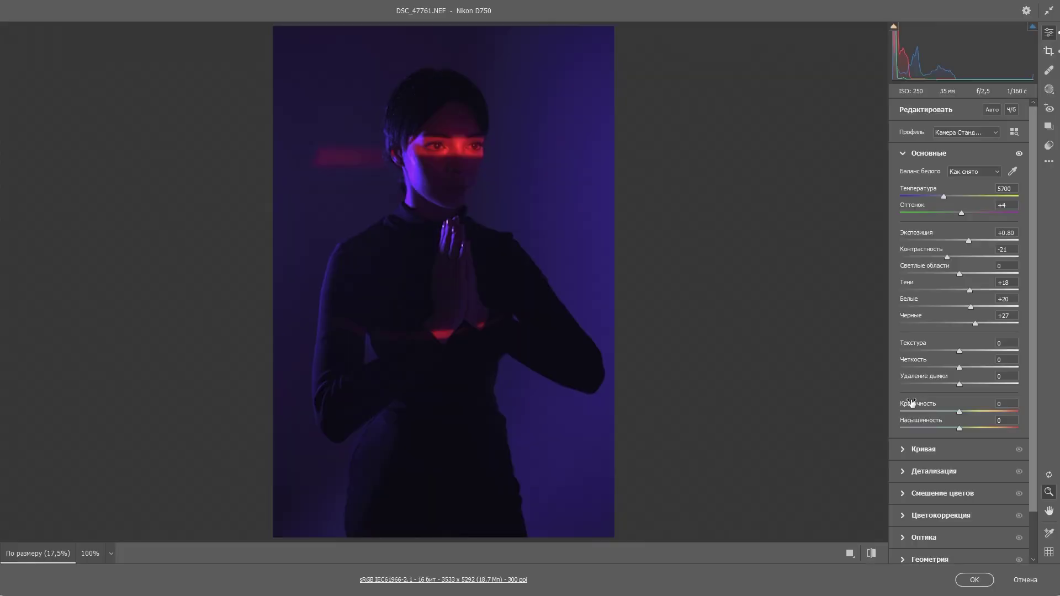
pyautogui.click(396, 159)
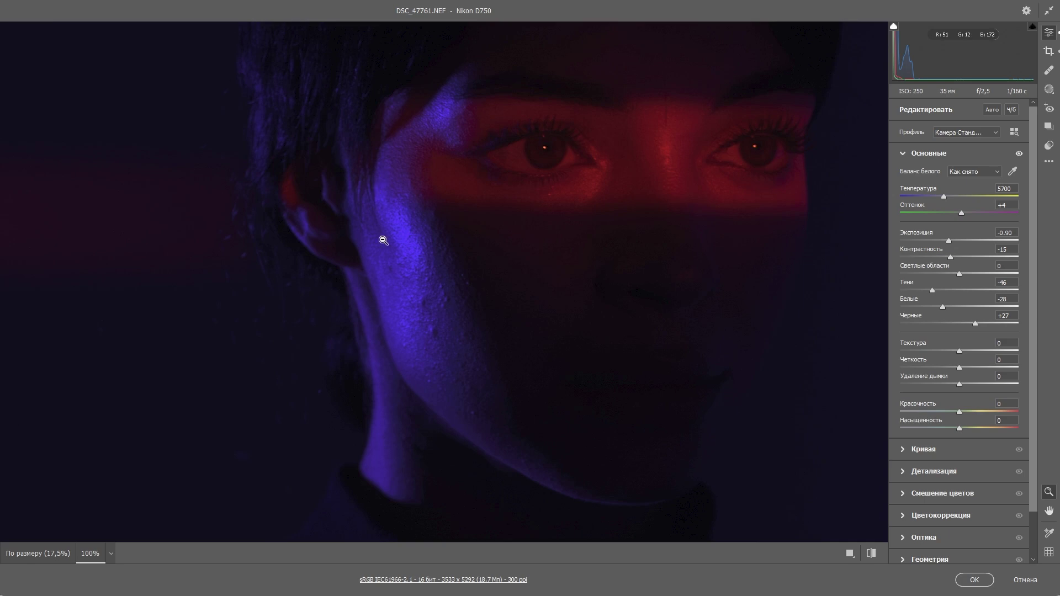
pyautogui.moveTo(406, 200); pyautogui.dragTo(457, 307)
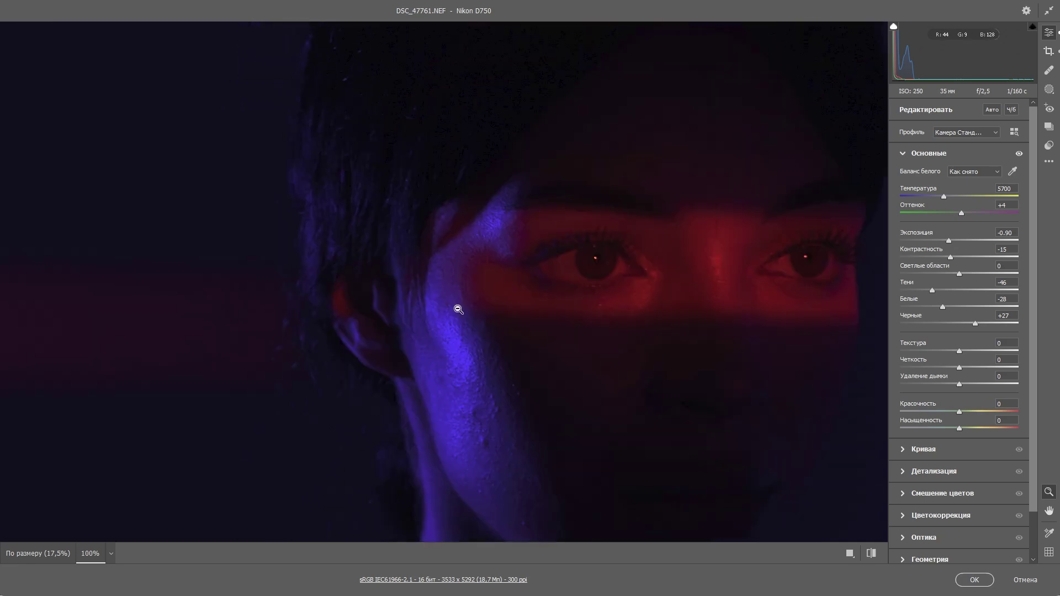
pyautogui.click(975, 580)
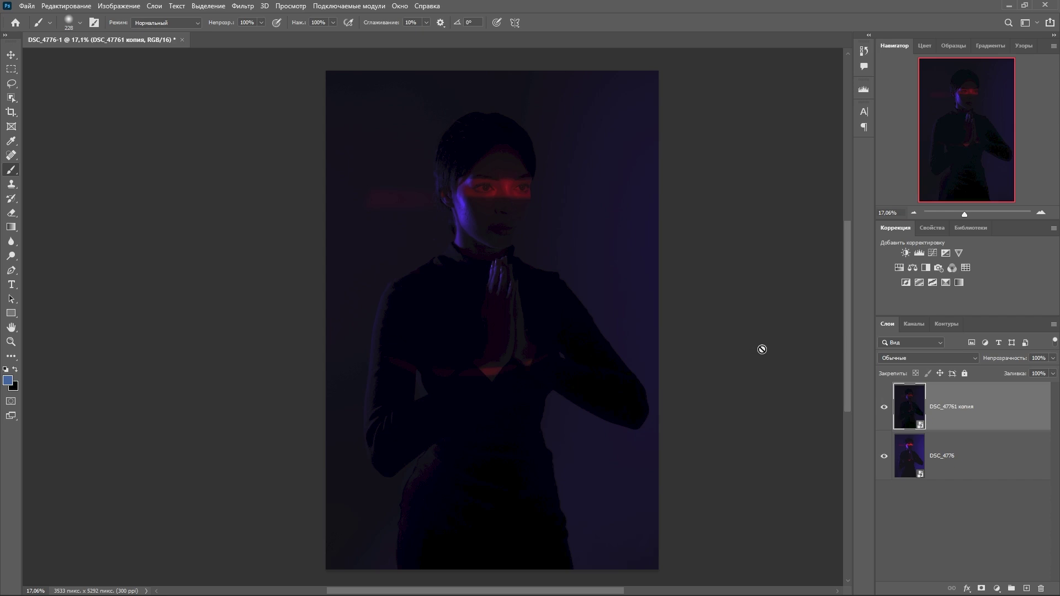
# Compare the image with and without the darkened copy, and add a black hide-all mask to that layer.
pyautogui.click(885, 408)
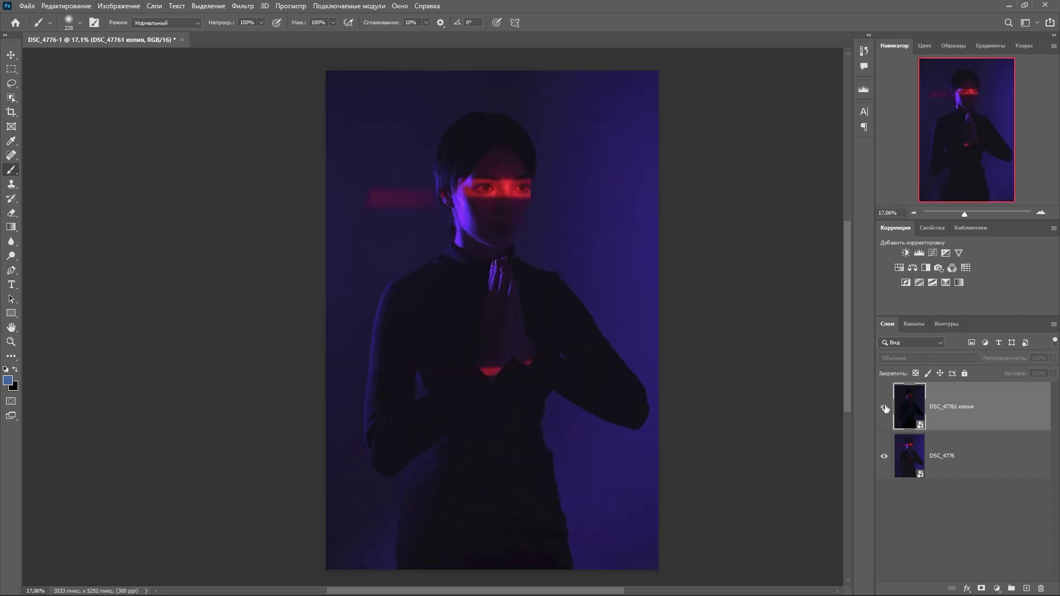
pyautogui.click(885, 408)
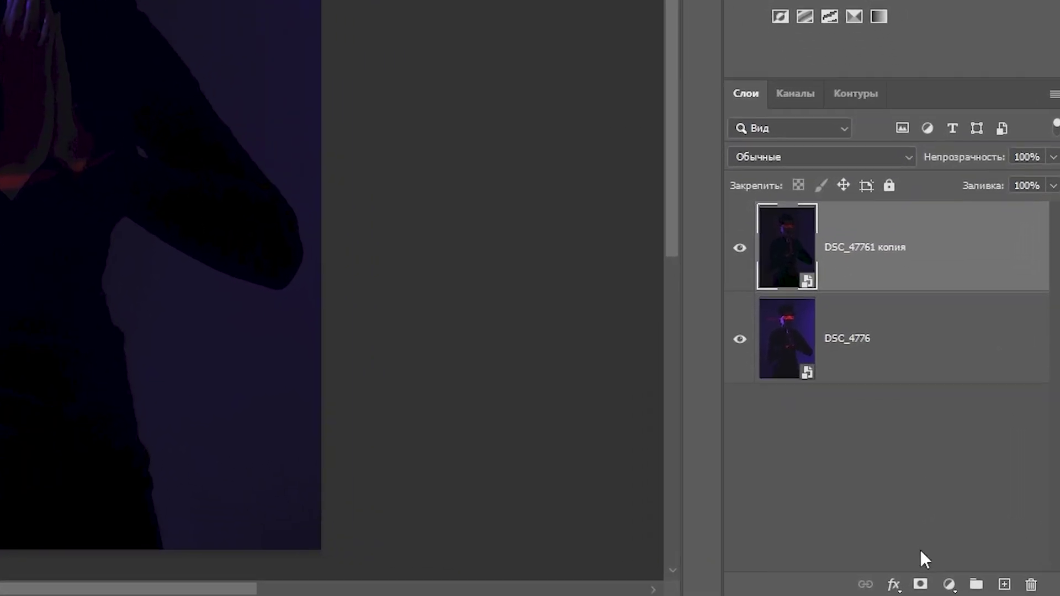
pyautogui.keyDown('alt'); pyautogui.click(917, 582); pyautogui.keyUp('alt')
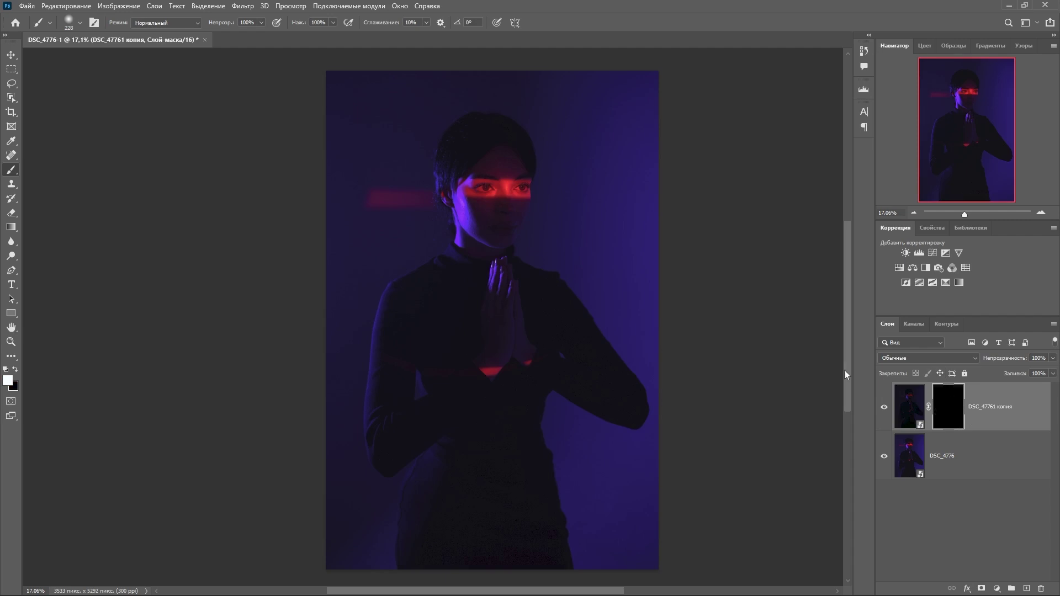
# Paint the darkened copy's mask white over the brightly lit cheek with a soft 275 px brush, and clean up the spill in black.
pyautogui.scroll(5, 477, 164)
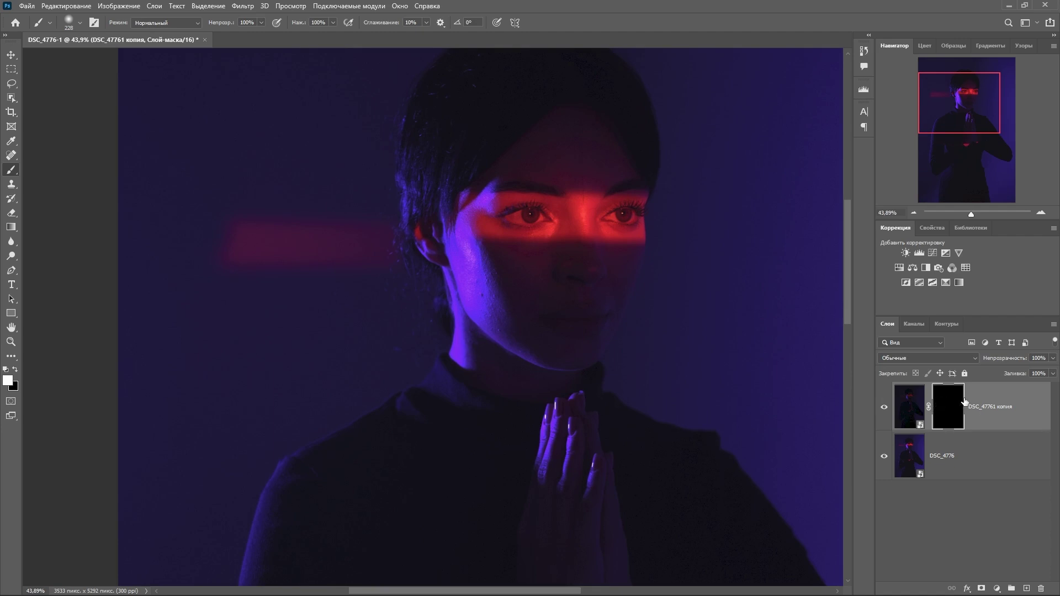
pyautogui.click(8, 380)
pyautogui.click(621, 129)
pyautogui.rightClick(532, 198)
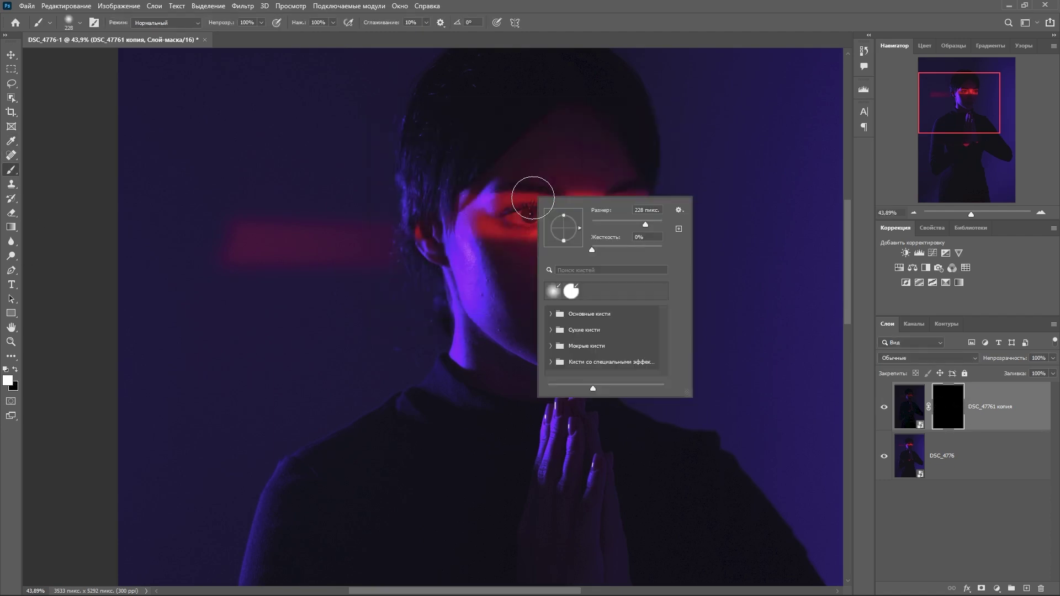
pyautogui.click(640, 237)
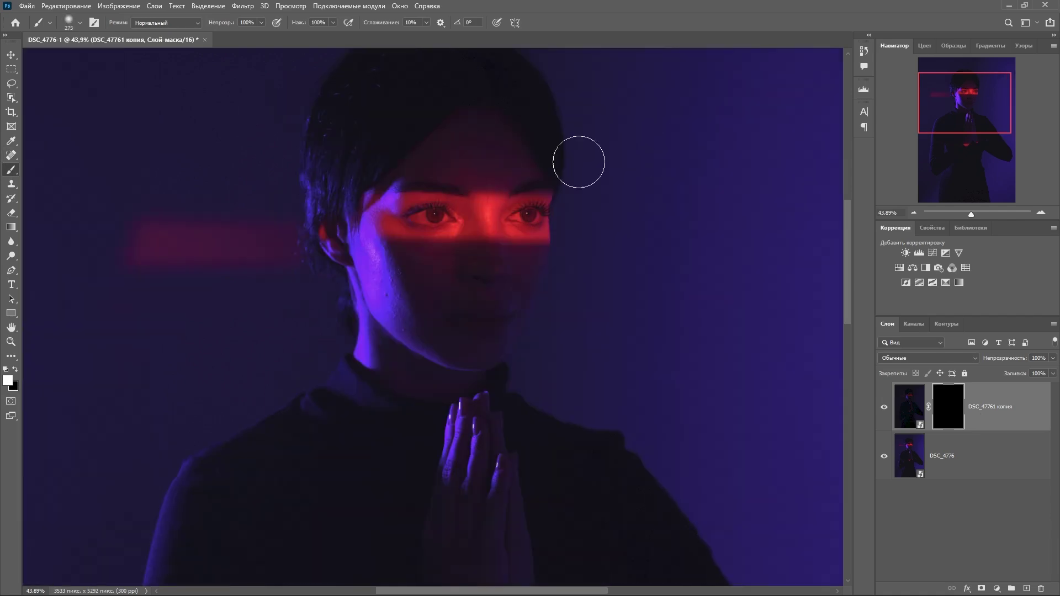
pyautogui.moveTo(384, 230)
pyautogui.mouseDown()
pyautogui.moveTo(372, 232)
pyautogui.moveTo(383, 291)
pyautogui.moveTo(405, 326)
pyautogui.moveTo(353, 208)
pyautogui.mouseUp()
pyautogui.scroll(-2, 491, 272)
pyautogui.click(16, 369)
pyautogui.moveTo(403, 207)
pyautogui.mouseDown()
pyautogui.moveTo(407, 237)
pyautogui.moveTo(410, 195)
pyautogui.moveTo(425, 200)
pyautogui.moveTo(450, 164)
pyautogui.mouseUp()
pyautogui.scroll(-3, 510, 196)
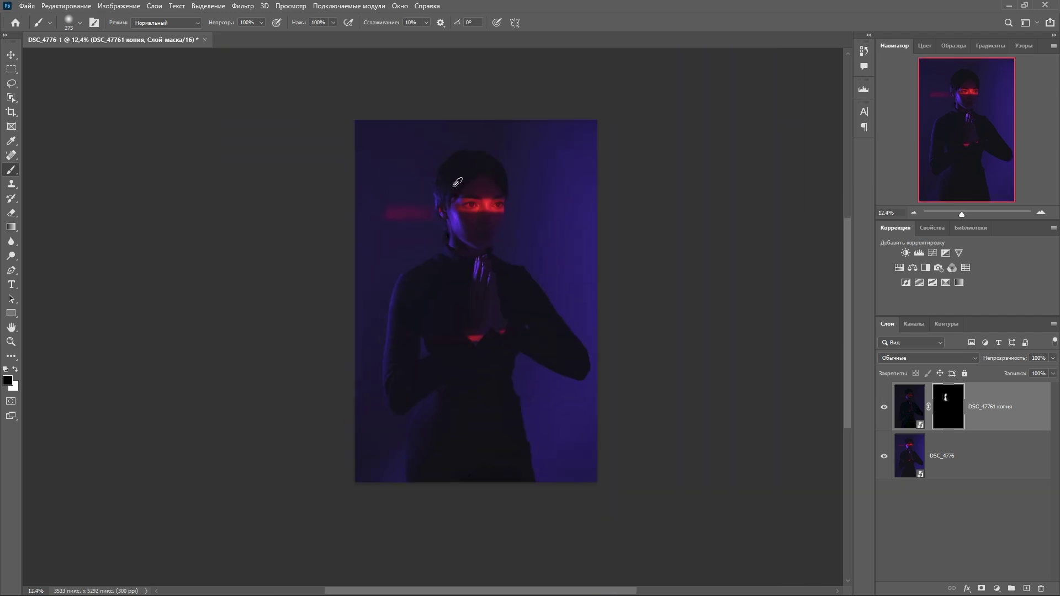
pyautogui.scroll(2, 530, 194)
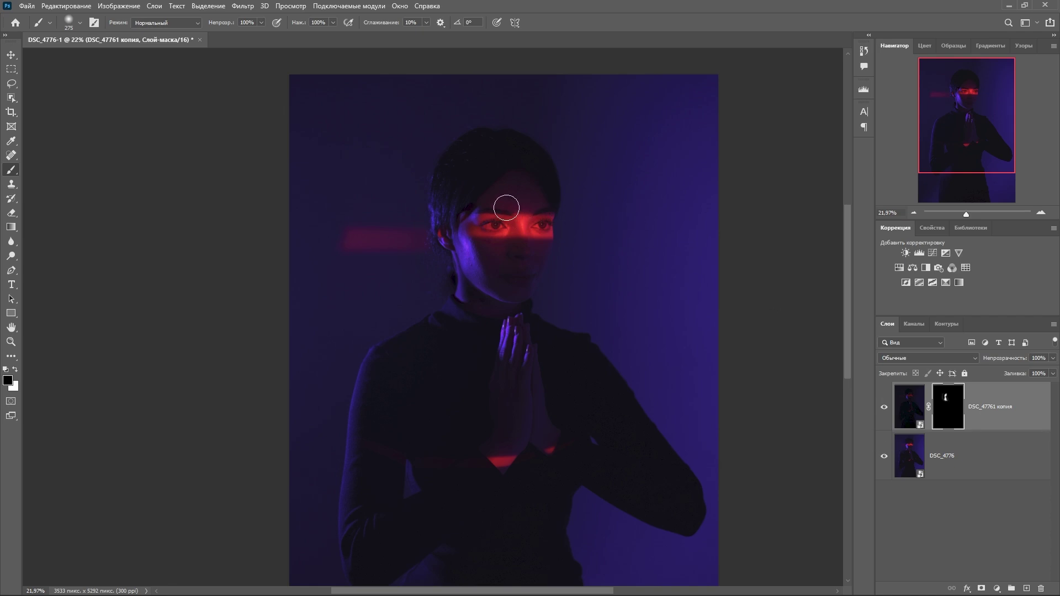
# Create a second independent smart object copy from the original DSC_4776 layer.
pyautogui.rightClick(913, 449)
pyautogui.press('Escape')
pyautogui.rightClick(964, 462)
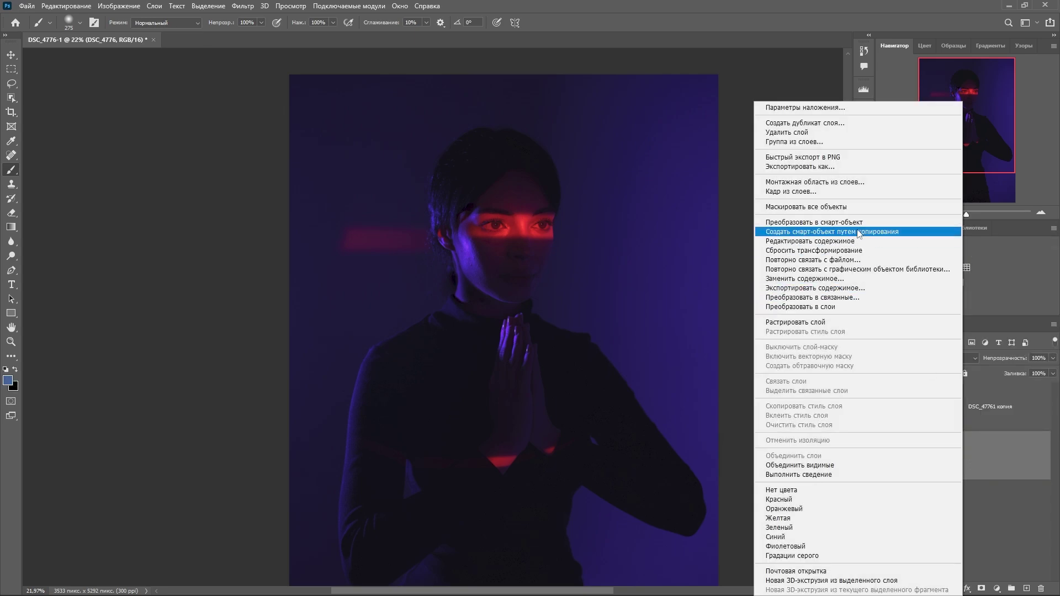
pyautogui.click(860, 233)
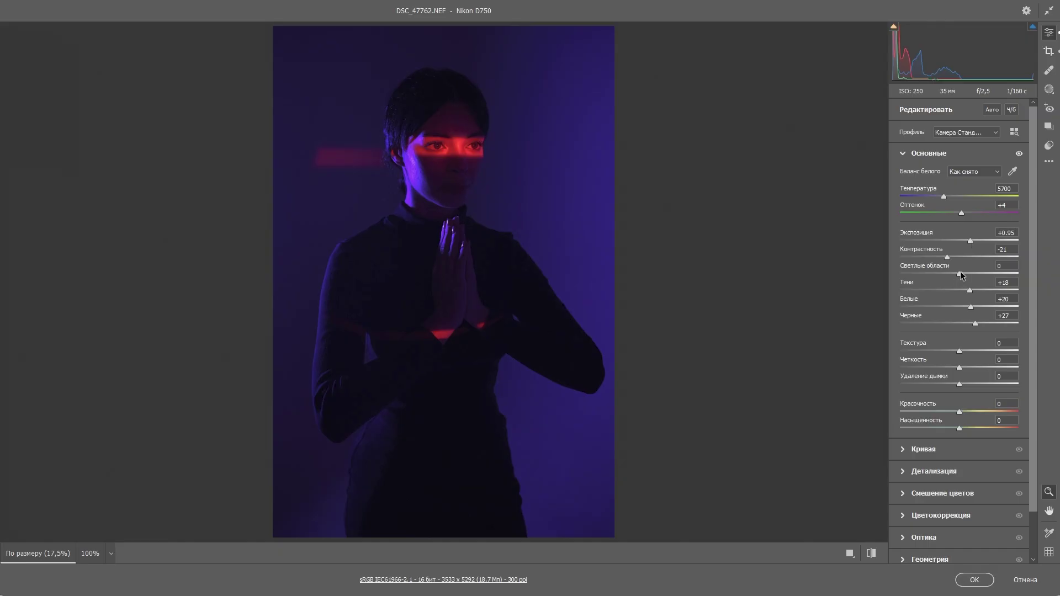
# Develop the second copy brighter with exposure +1.30, contrast -33, highlights -15, shadows +27, whites +22 and blacks +43.
pyautogui.moveTo(977, 274); pyautogui.dragTo(985, 324)
pyautogui.moveTo(947, 241); pyautogui.dragTo(975, 241)
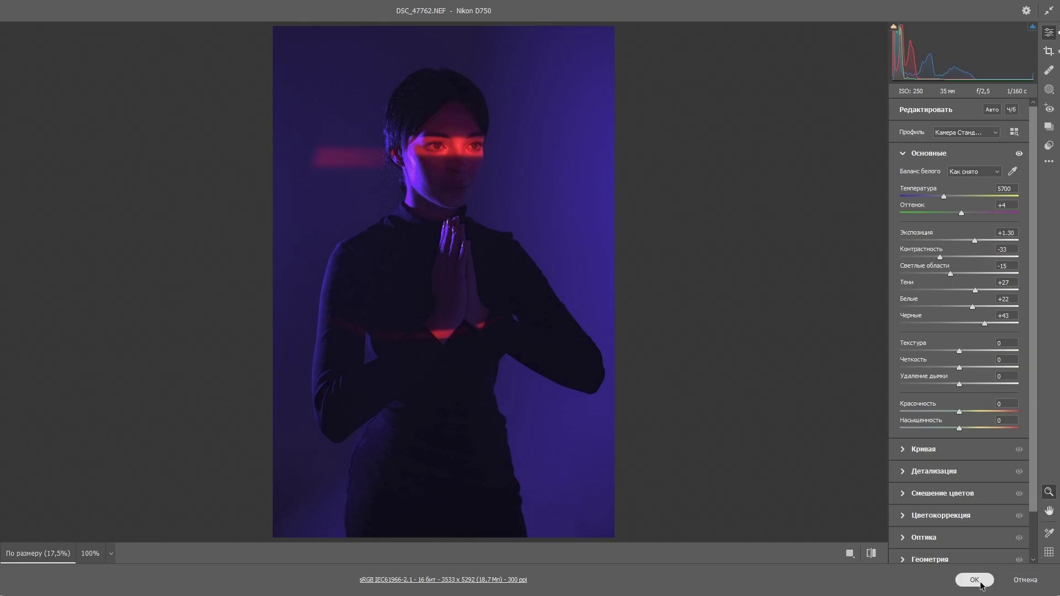
pyautogui.click(976, 581)
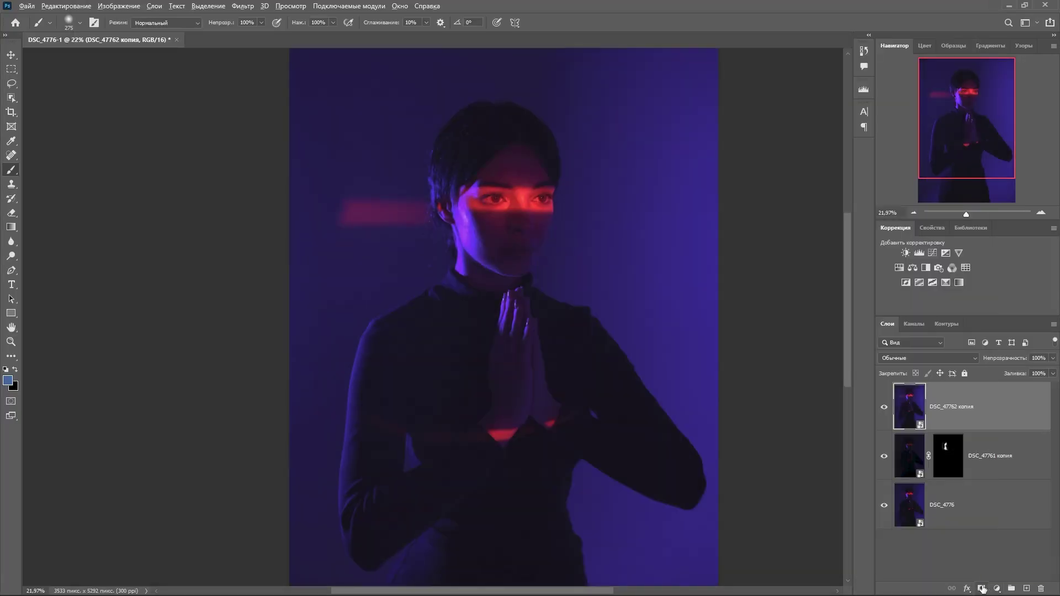
# Add a black hide-all mask to the brightened copy and paint it white over the red light band across the eyes.
pyautogui.keyDown('alt'); pyautogui.click(983, 589); pyautogui.keyUp('alt')
pyautogui.press('d')
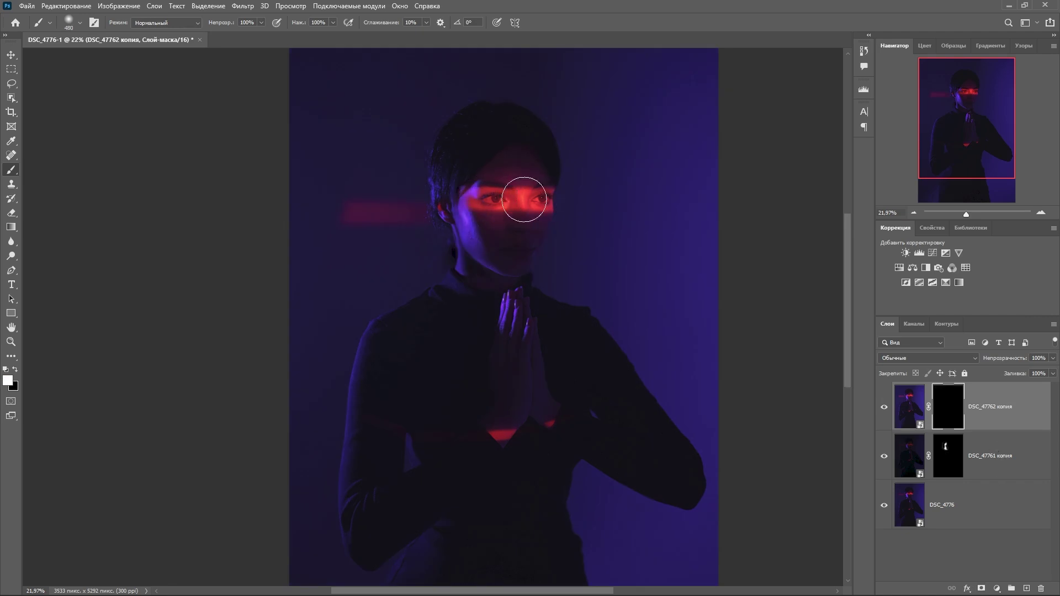
pyautogui.click(513, 202)
# Trim the brightened copy's mask with a black brush around the edges of the red light band.
pyautogui.scroll(5, 513, 201)
pyautogui.press('x')
pyautogui.moveTo(501, 199)
pyautogui.mouseDown()
pyautogui.moveTo(571, 171)
pyautogui.moveTo(617, 169)
pyautogui.moveTo(635, 226)
pyautogui.moveTo(608, 265)
pyautogui.moveTo(433, 261)
pyautogui.moveTo(481, 274)
pyautogui.mouseUp()
pyautogui.moveTo(509, 161); pyautogui.dragTo(447, 161)
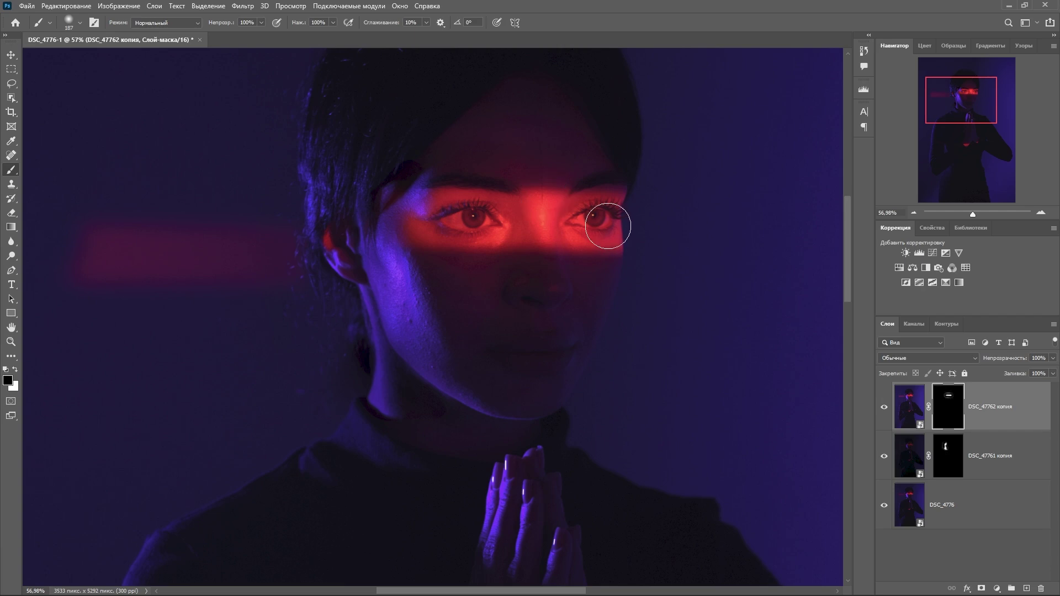
# Fit the whole portrait in view and toggle the two masked copies' visibility to compare the lighting before and after.
pyautogui.hotkey('ctrl', '0')
pyautogui.click(884, 408)
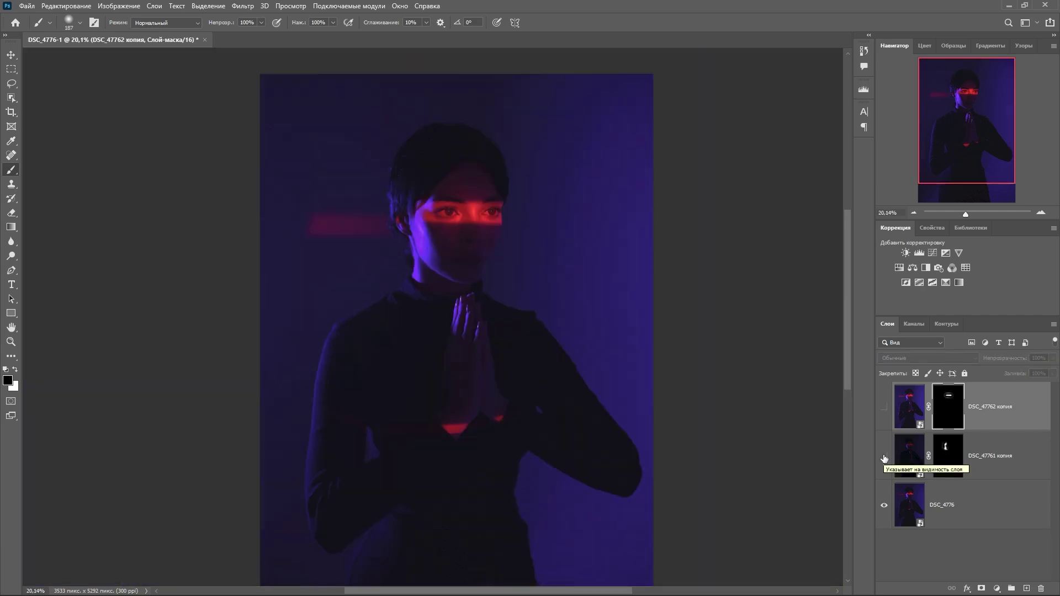
pyautogui.click(885, 459)
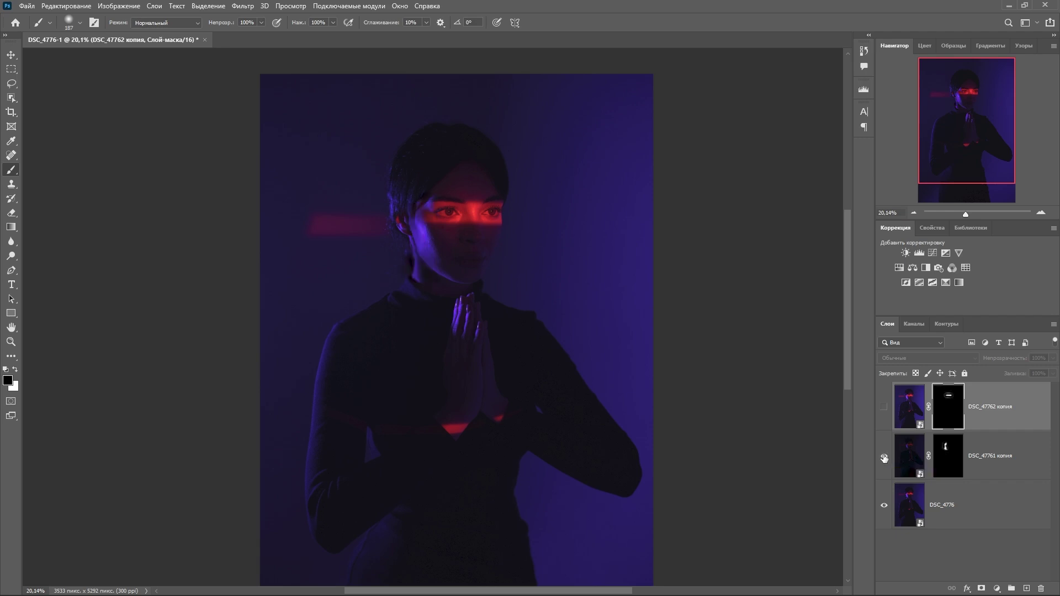
pyautogui.click(884, 407)
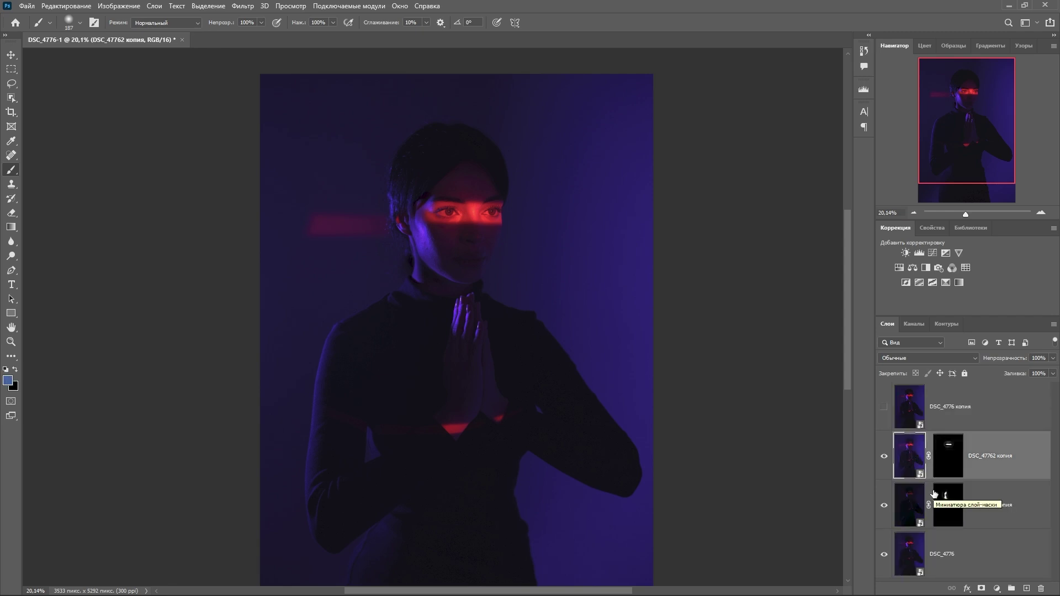
# Try brightening the image with a Curves adjustment layer above the masked copies, and delete that layer.
pyautogui.rightClick(934, 494)
pyautogui.click(972, 449)
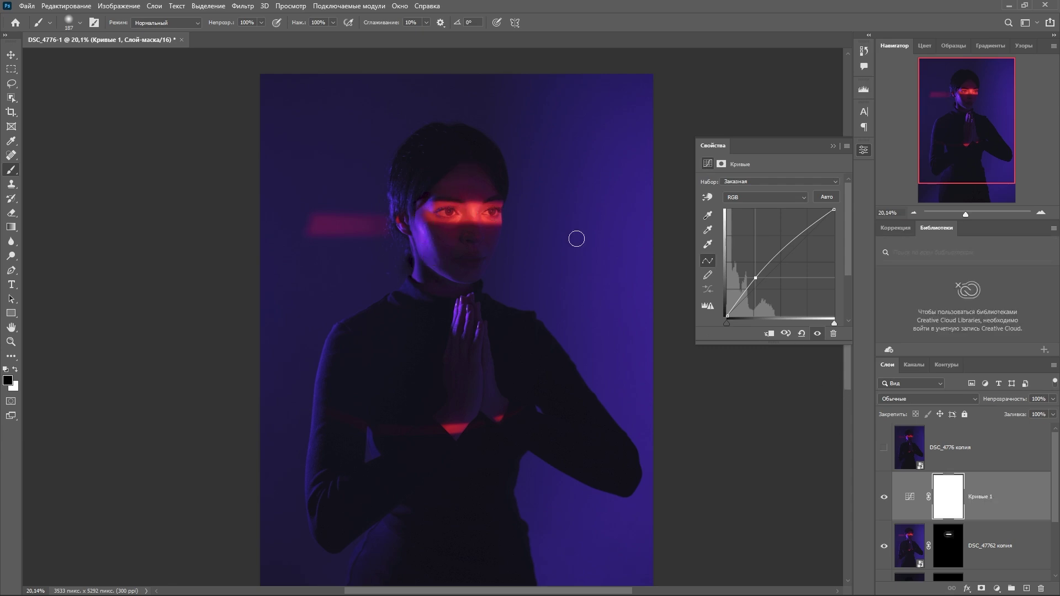
pyautogui.click(992, 495)
pyautogui.press('Delete')
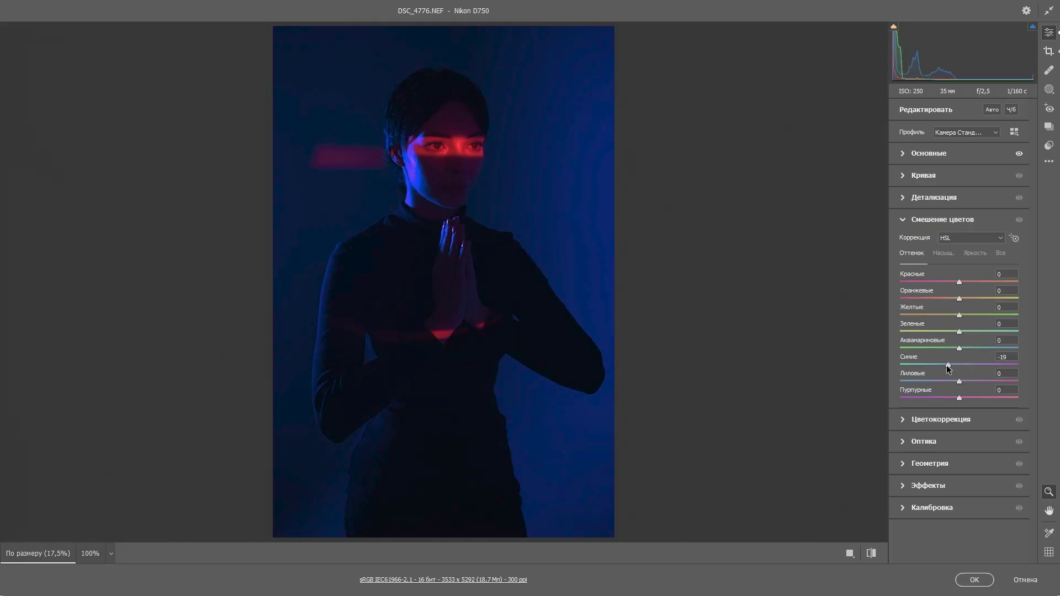
# Set the Blues hue to +6 and the Aquas saturation to +2 in the raw photo's HSL color mixer.
pyautogui.moveTo(947, 366); pyautogui.dragTo(966, 368)
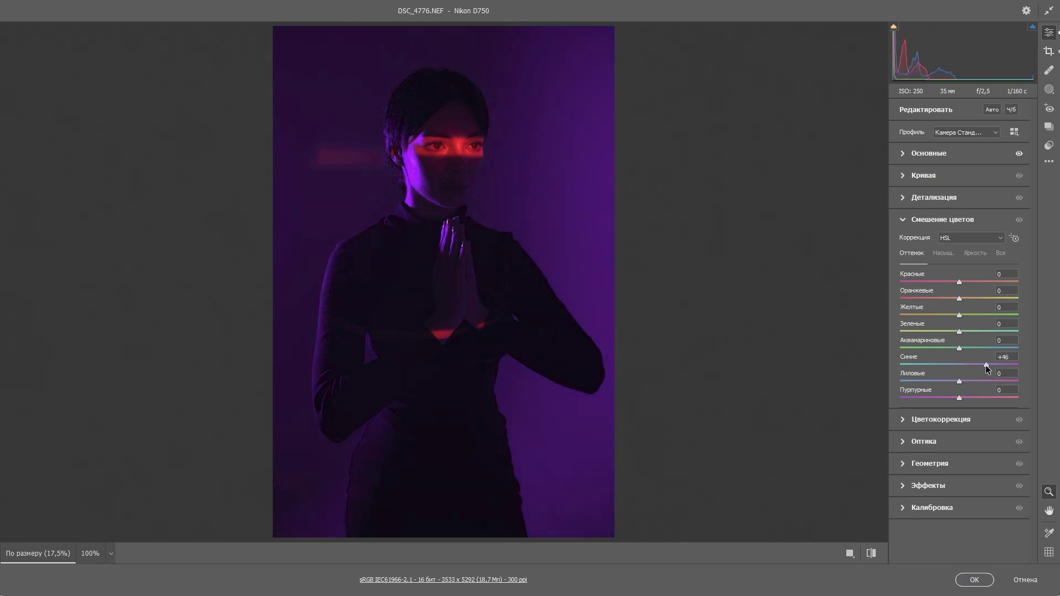
pyautogui.click(934, 154)
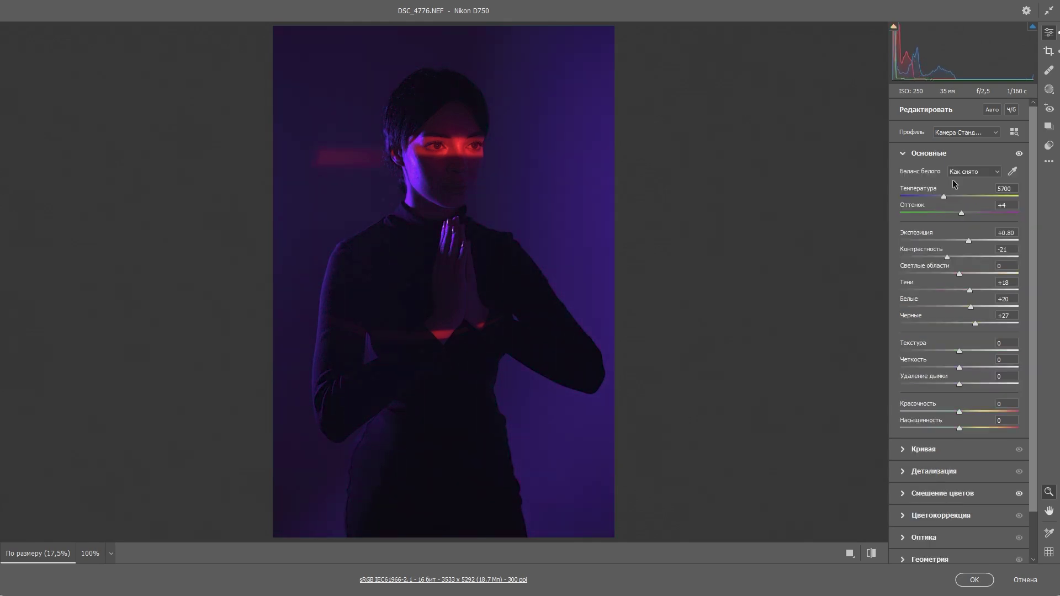
pyautogui.scroll(-2, 951, 388)
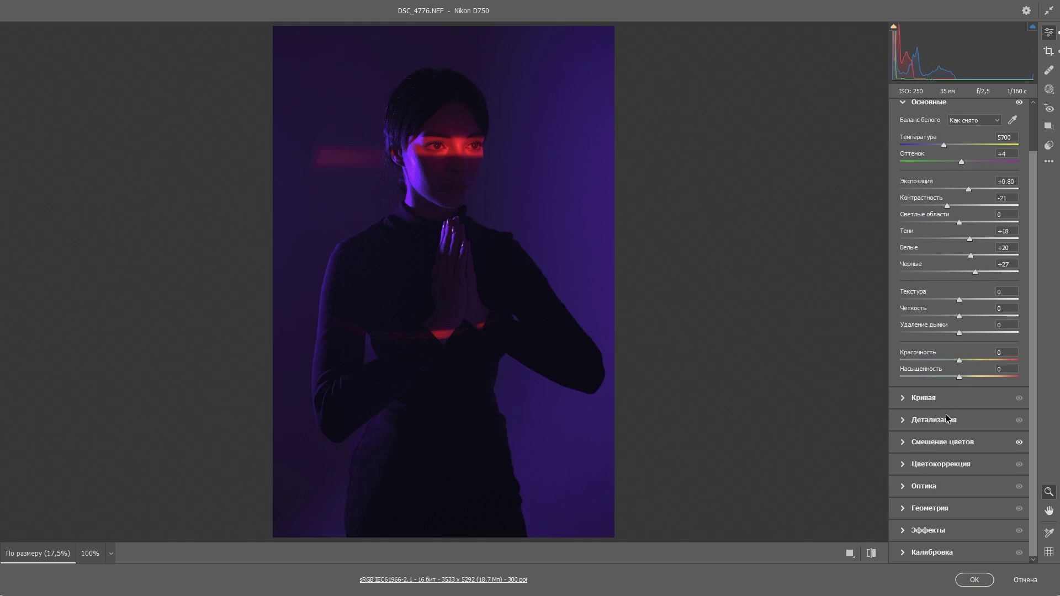
pyautogui.click(949, 442)
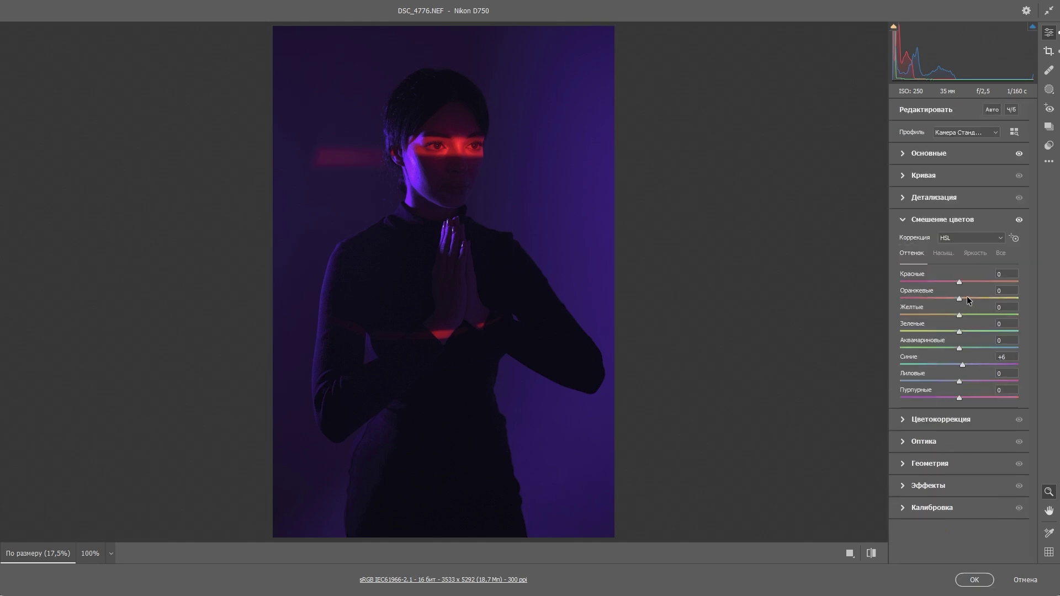
pyautogui.click(943, 253)
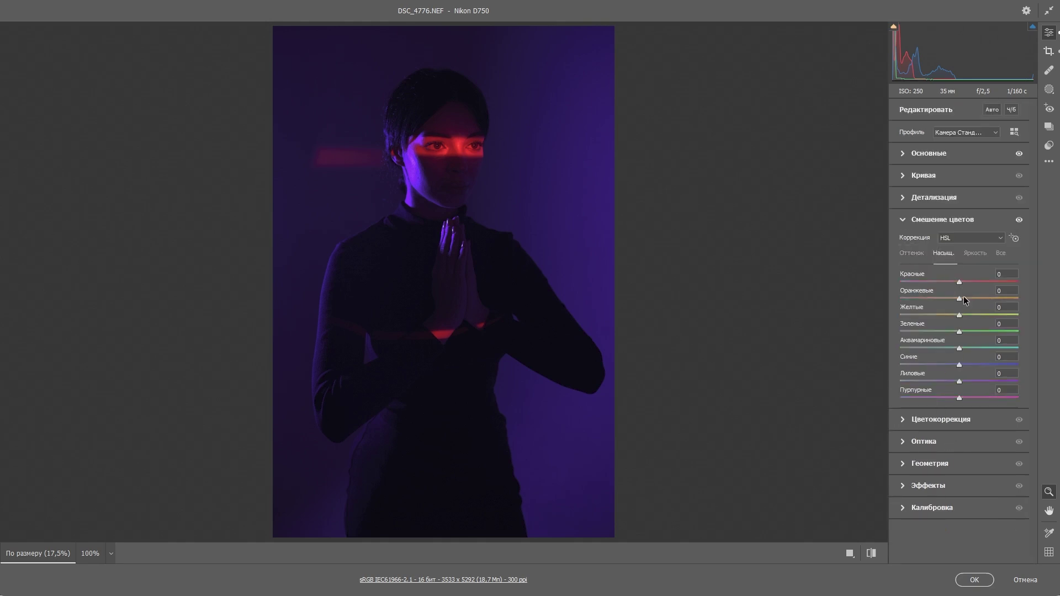
pyautogui.moveTo(959, 348)
pyautogui.mouseDown()
pyautogui.moveTo(1015, 356)
pyautogui.moveTo(956, 353)
pyautogui.mouseUp()
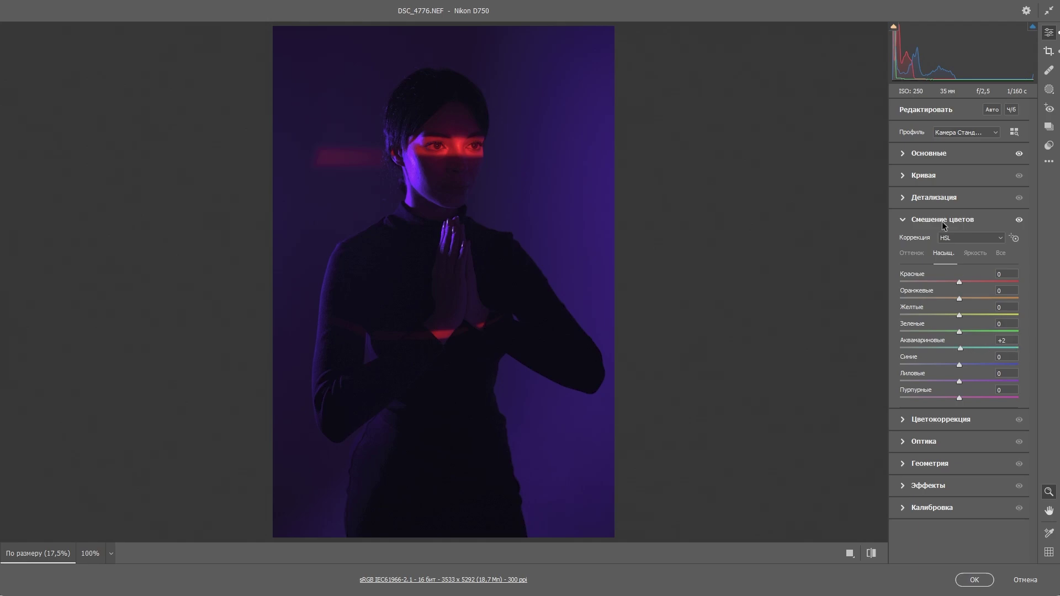